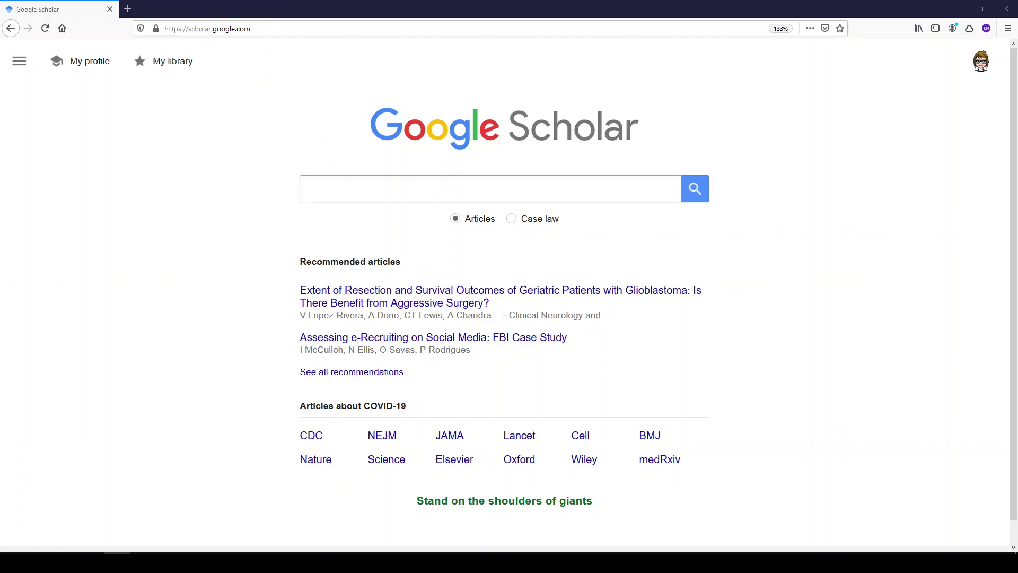
- Search Google Scholar for 'sleep hygiene'
{"action": "left_click", "coordinate": [478, 189]}
{"action": "type", "text": "slee"}
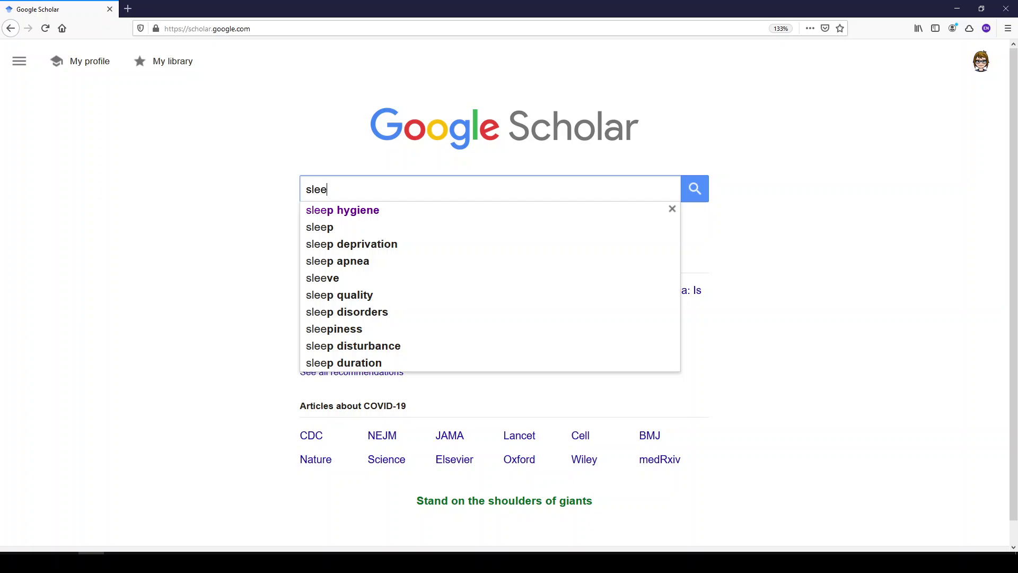
{"action": "type", "text": "p hygiene"}
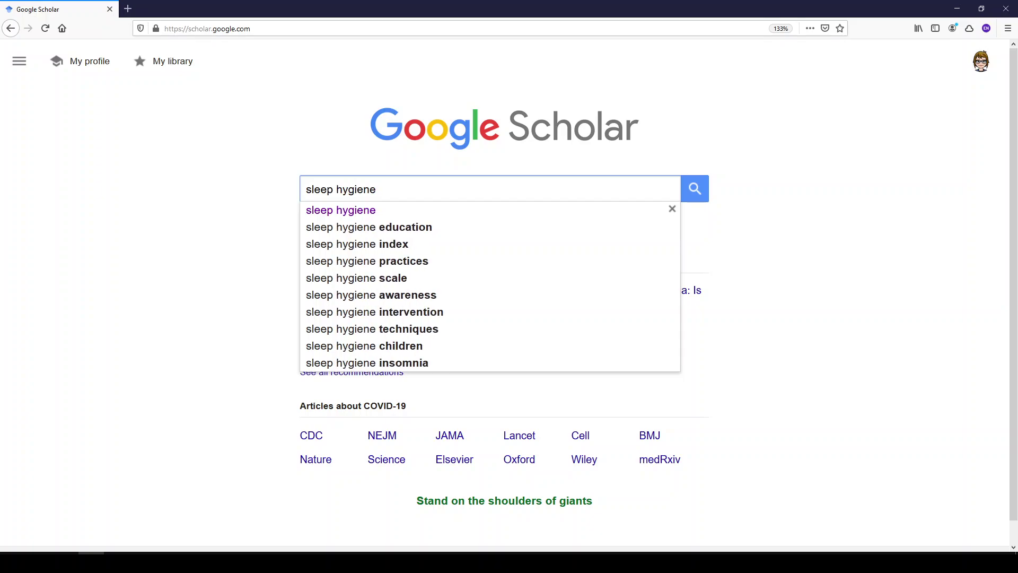
{"action": "left_click", "coordinate": [694, 191]}
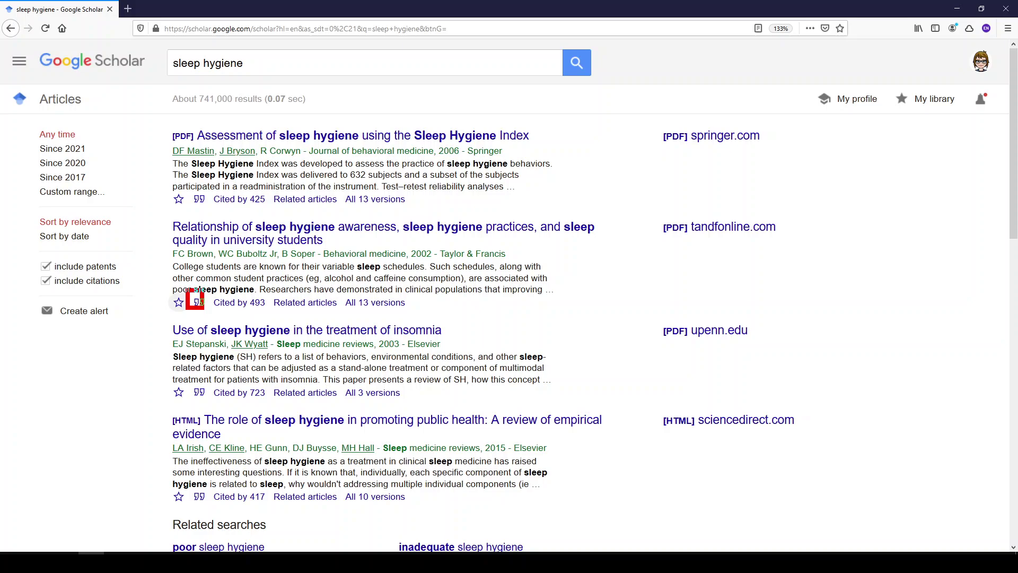
- Open the Cite formats for the 2002 Brown et al. result and highlight its APA citation
{"action": "left_click_drag", "start_coordinate": [185, 290], "coordinate": [212, 318]}
{"action": "left_click", "coordinate": [199, 303]}
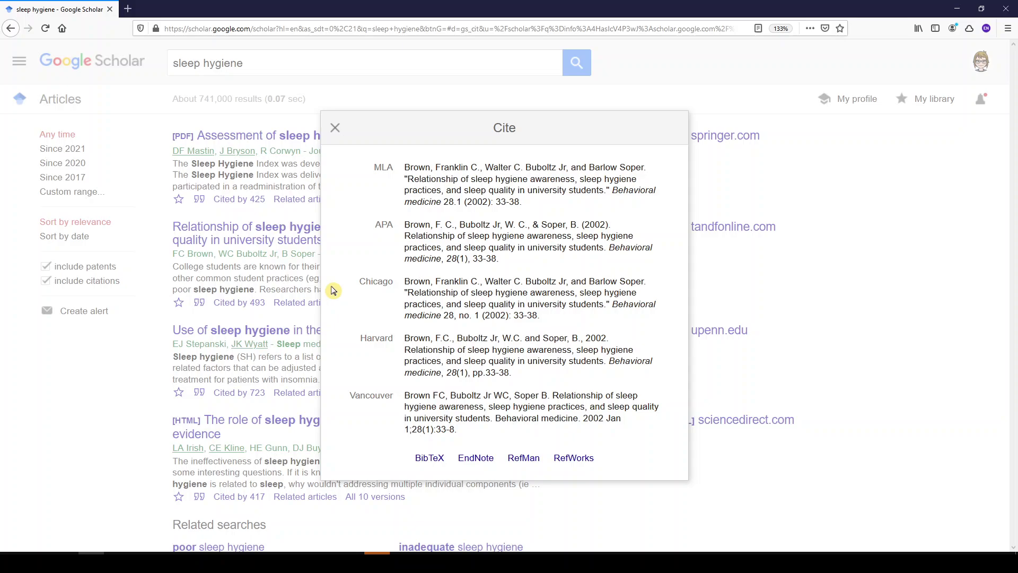
{"action": "left_click_drag", "start_coordinate": [357, 208], "coordinate": [400, 269]}
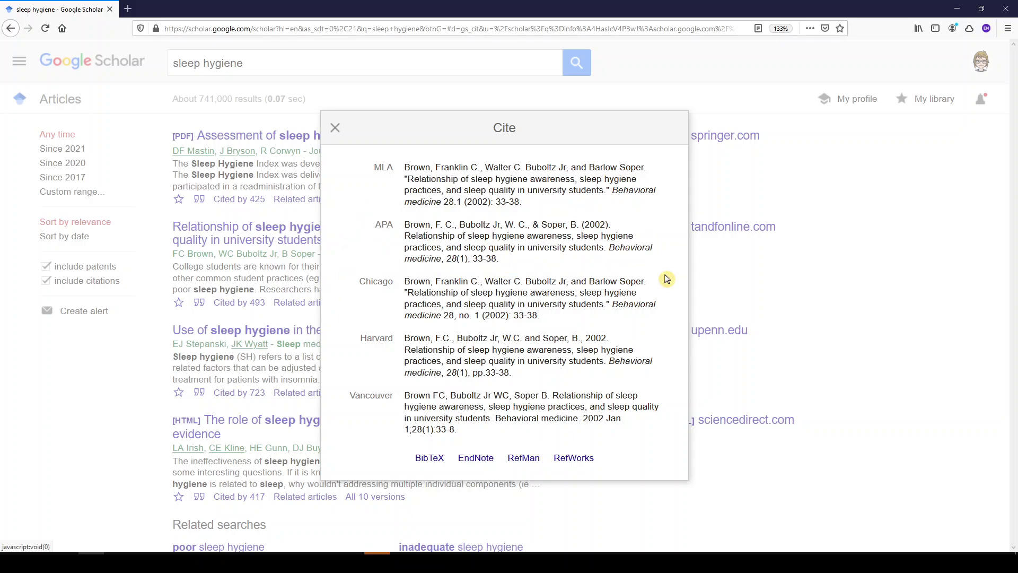
{"action": "left_click", "coordinate": [516, 263]}
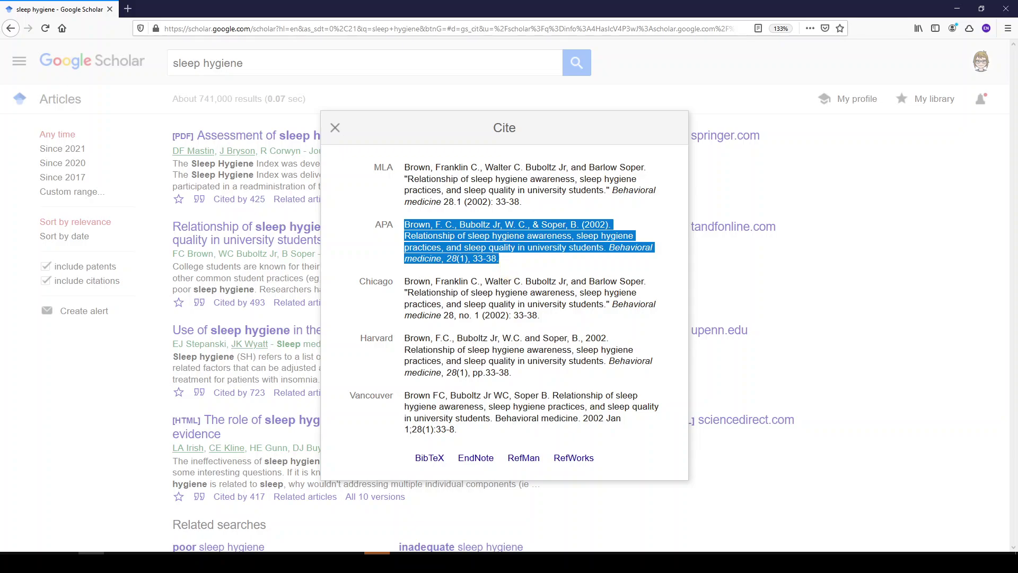
- Paste the Brown et al. APA citation into Word and capitalize the 'm' in 'Behavioral medicine'
{"action": "left_click", "coordinate": [300, 562]}
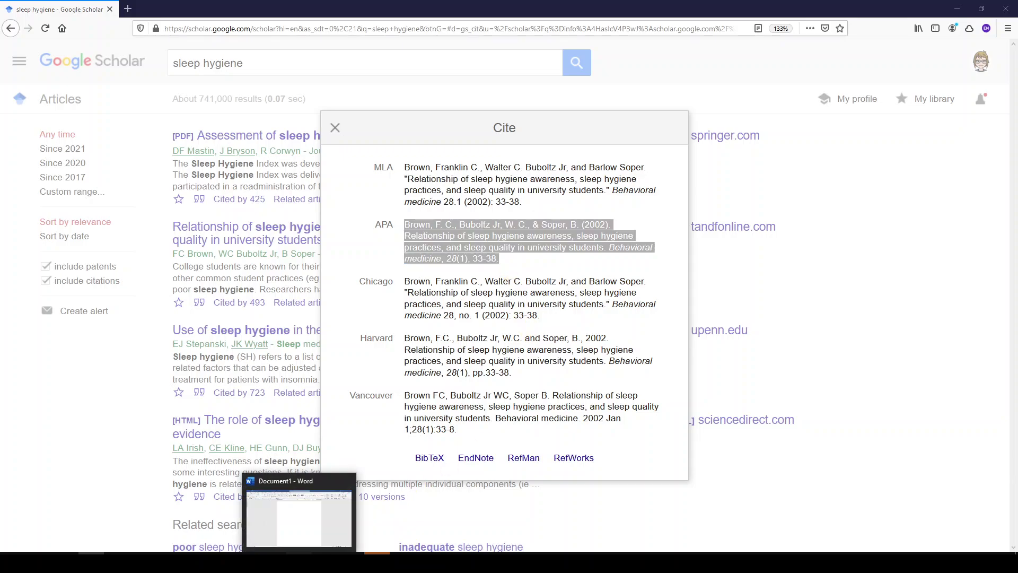
{"action": "left_click", "coordinate": [300, 497]}
{"action": "type", "text": "Brown, F. C., Buboltz Jr, W. C., & Soper, B. (2002). Relationship of sleep hygiene awareness, sleep hygiene practices, and sleep quality in university students. Behavioral medicine, 28(1), 33-38."}
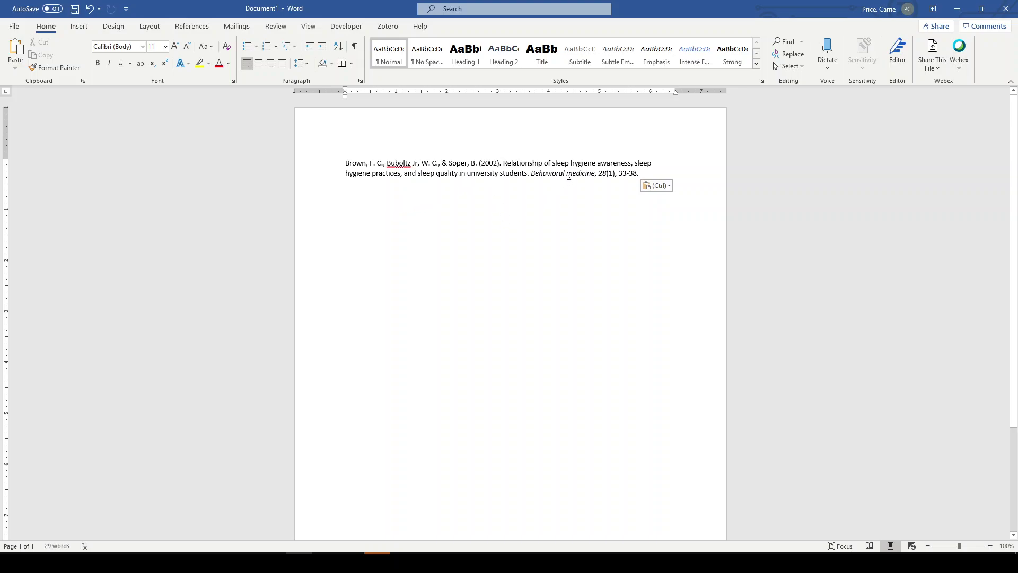
{"action": "left_click", "coordinate": [569, 176]}
{"action": "left_click_drag", "start_coordinate": [569, 177], "coordinate": [571, 178]}
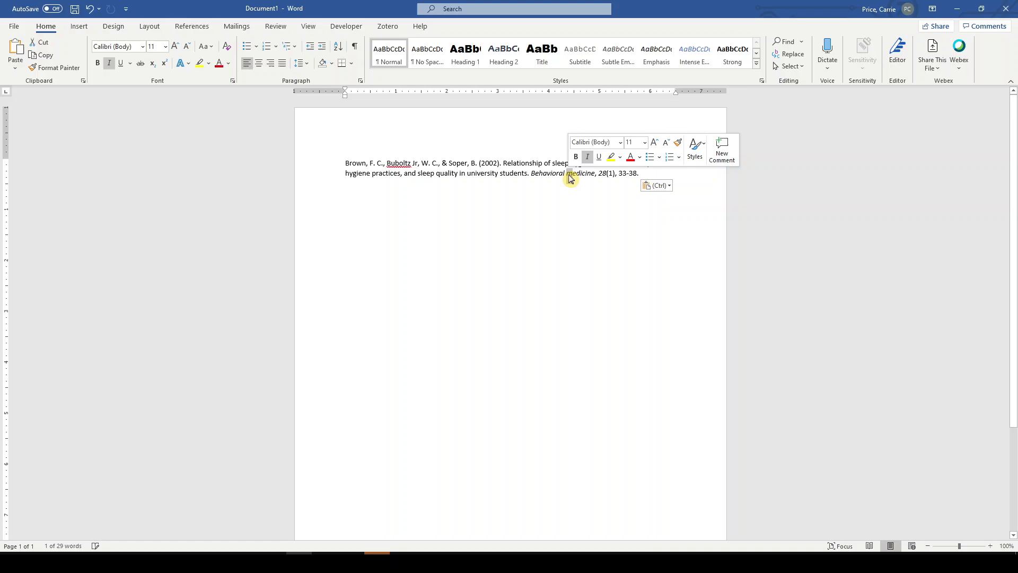
{"action": "type", "text": "M"}
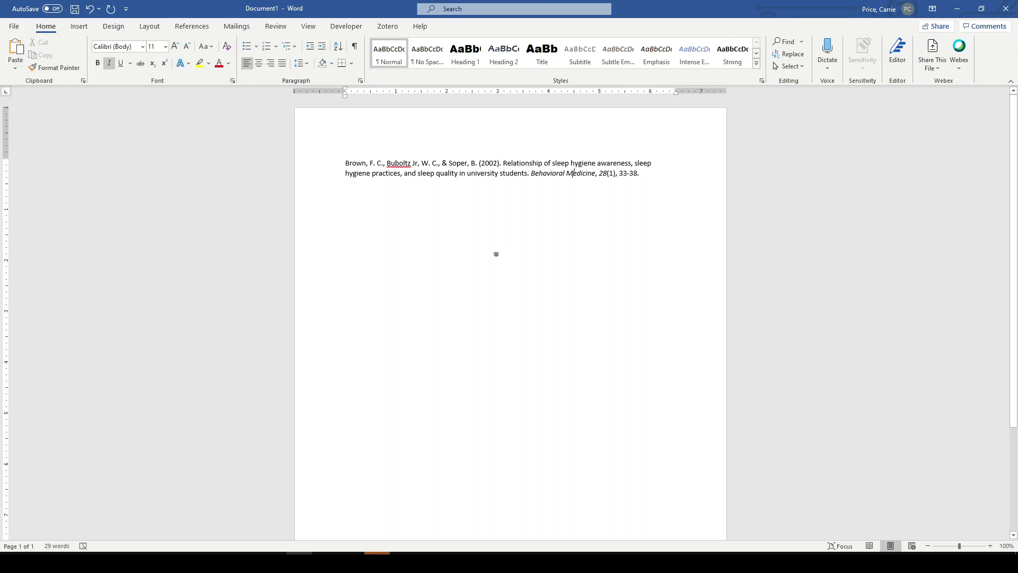
- Close the Scholar Cite dialog and open the Brown et al. article's Taylor & Francis page
{"action": "left_click", "coordinate": [78, 562]}
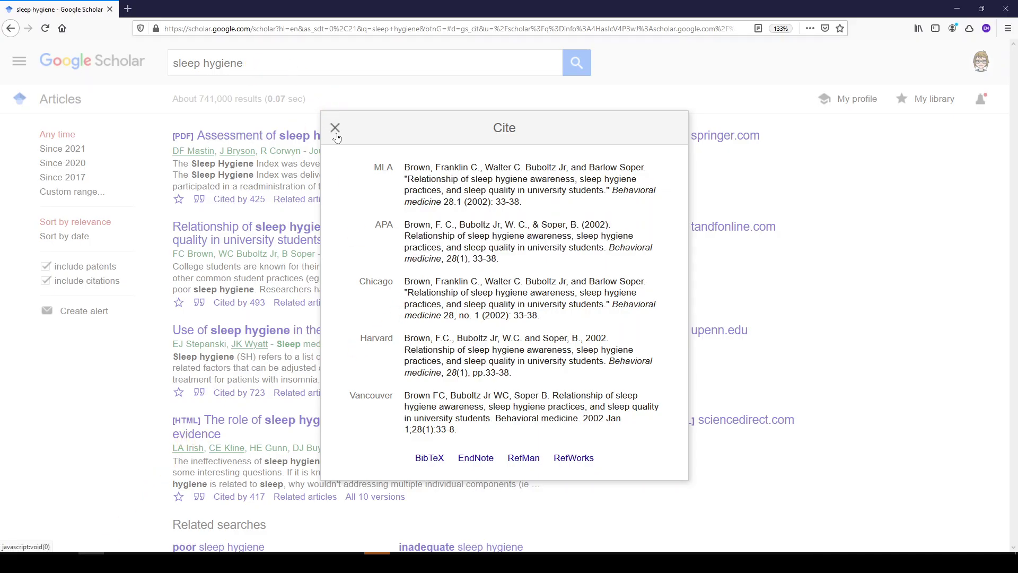
{"action": "left_click", "coordinate": [335, 128]}
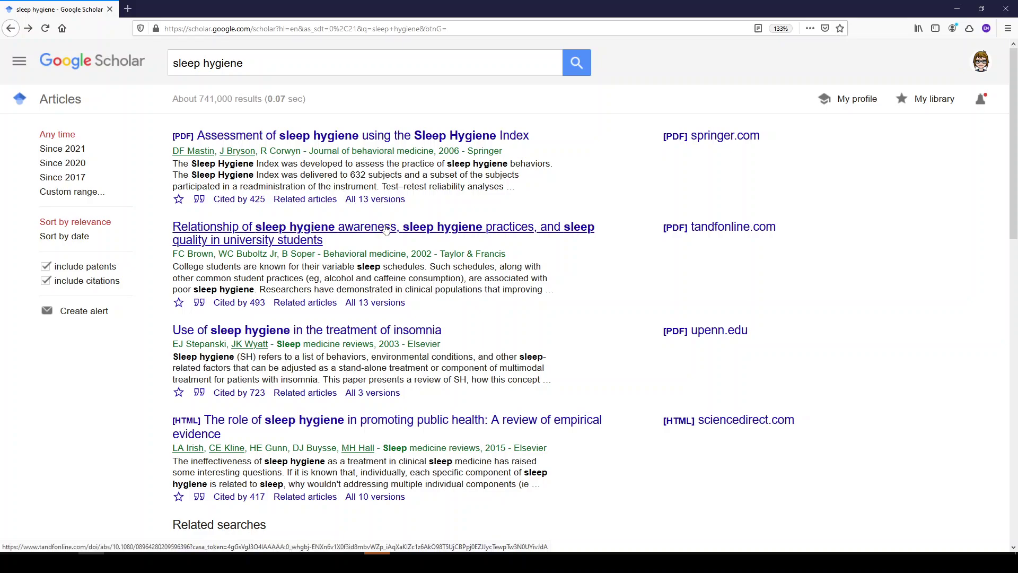
{"action": "left_click", "coordinate": [387, 228]}
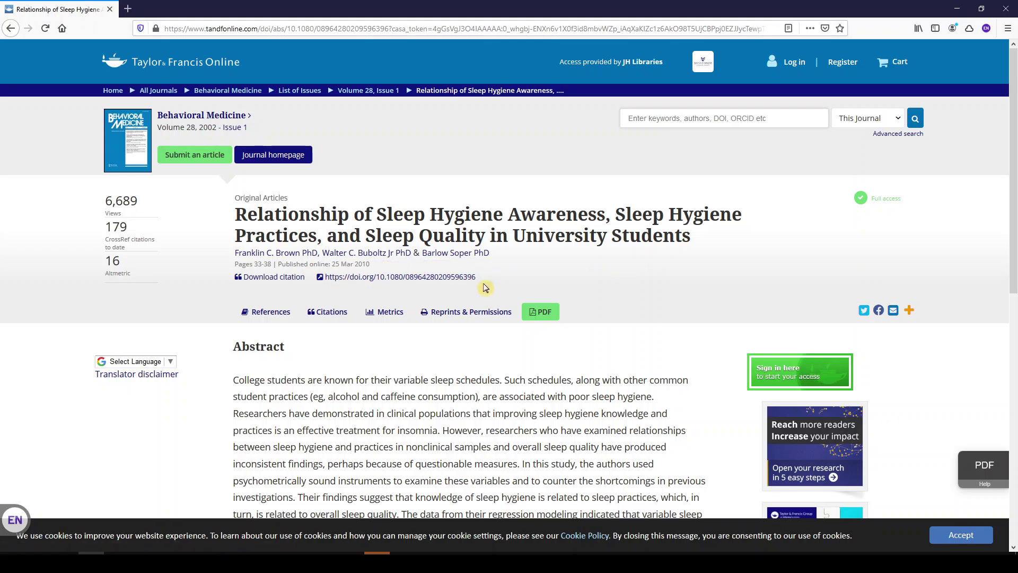
- Select the article's DOI link on the Taylor & Francis page
{"action": "left_click_drag", "start_coordinate": [476, 278], "coordinate": [323, 282]}
{"action": "key", "text": "ctrl+c"}
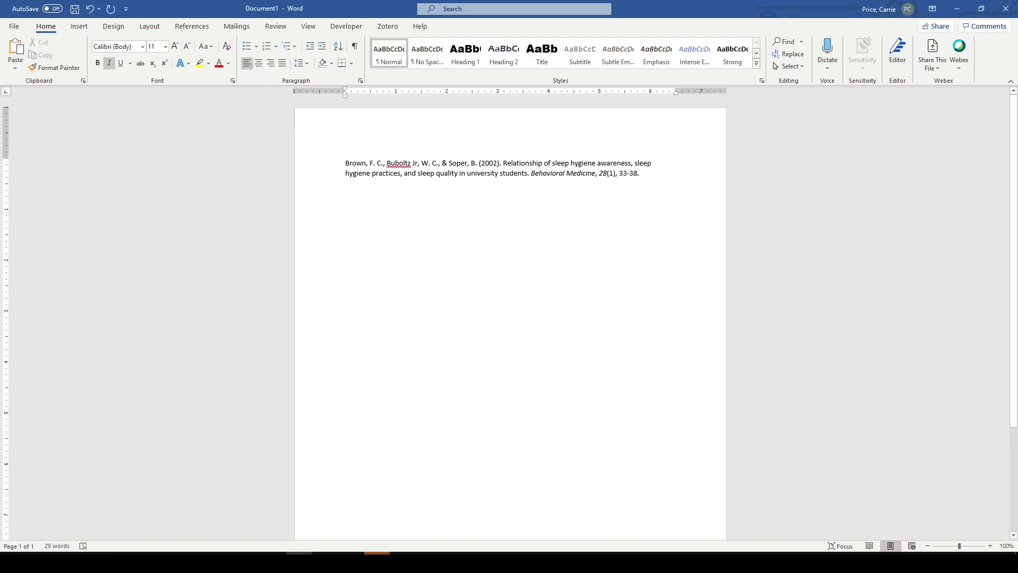
- Paste the DOI after the Brown et al. citation and select the whole reference
{"action": "key", "text": "ctrl+v"}
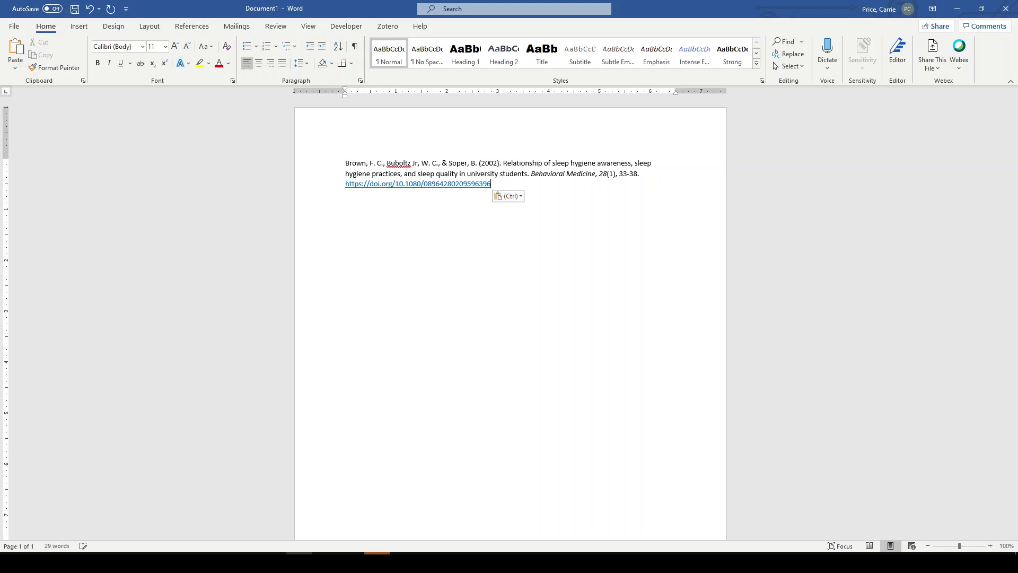
{"action": "mouse_move", "coordinate": [491, 183]}
{"action": "left_mouse_down"}
{"action": "mouse_move", "coordinate": [392, 184]}
{"action": "mouse_move", "coordinate": [345, 173]}
{"action": "mouse_move", "coordinate": [345, 163]}
{"action": "left_mouse_up"}
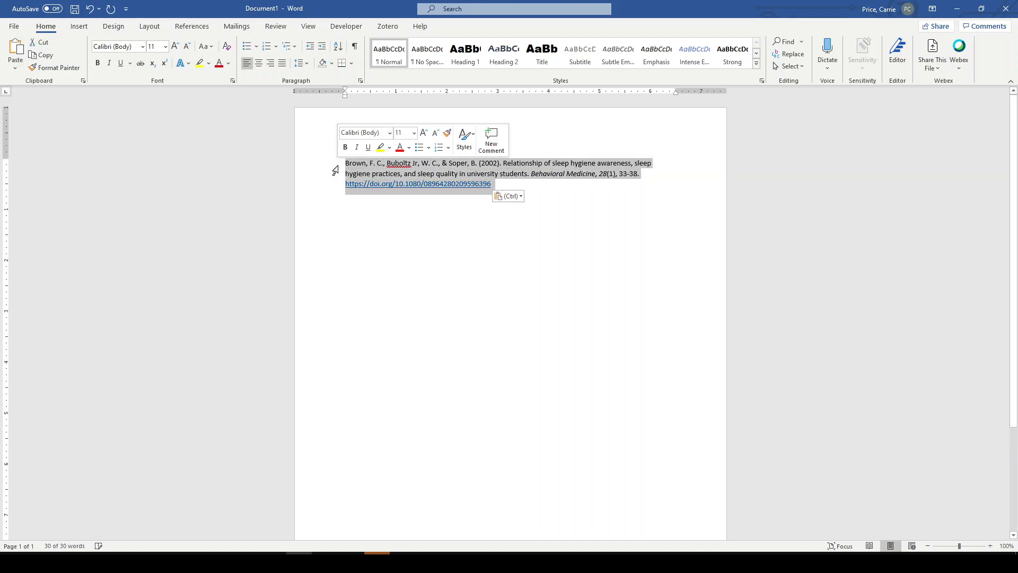
- Add a hanging indent with the ruler and set the whole document in Times New Roman
{"action": "left_click", "coordinate": [307, 26]}
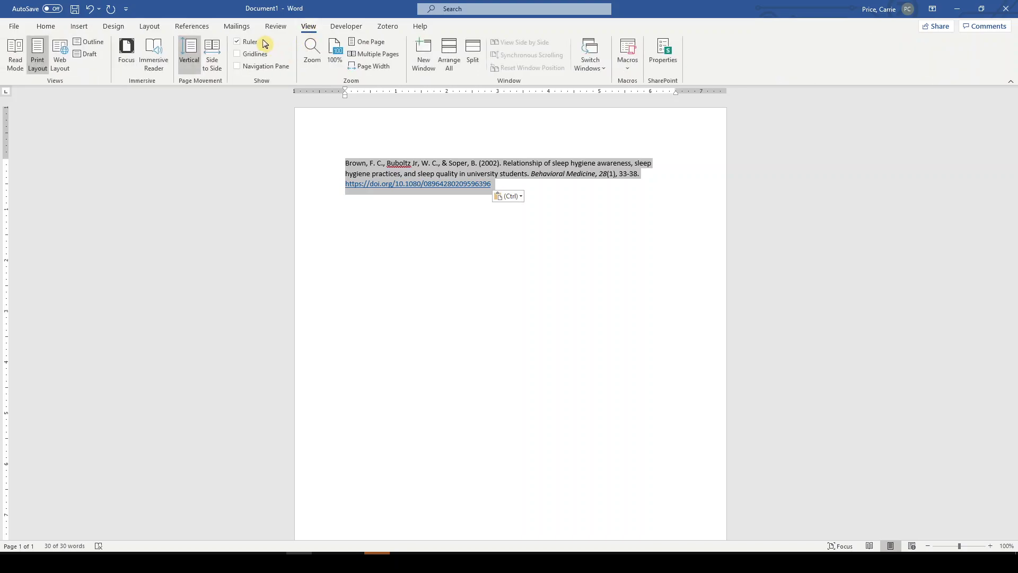
{"action": "left_click_drag", "start_coordinate": [346, 96], "coordinate": [366, 99]}
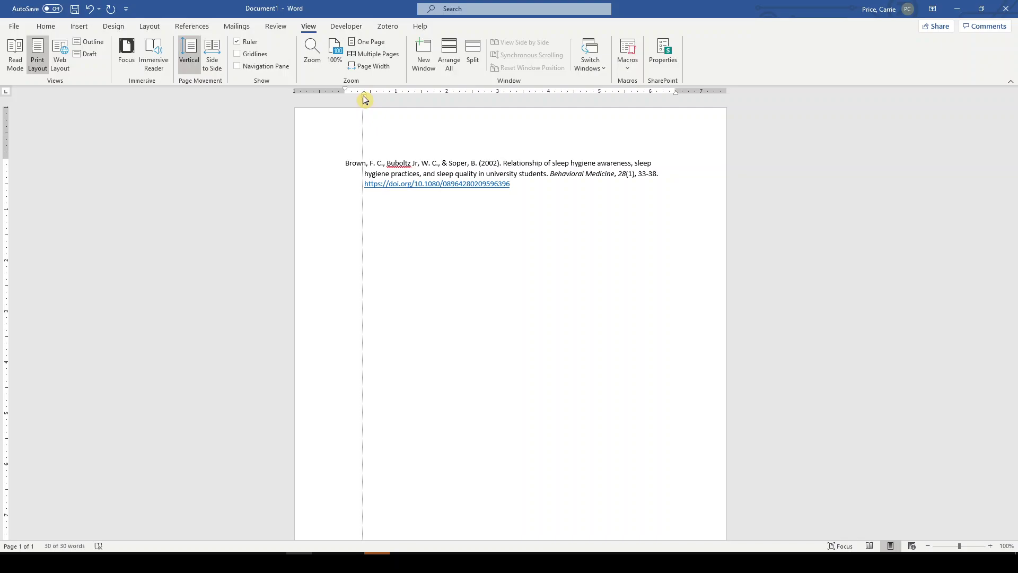
{"action": "key", "text": "ctrl+a"}
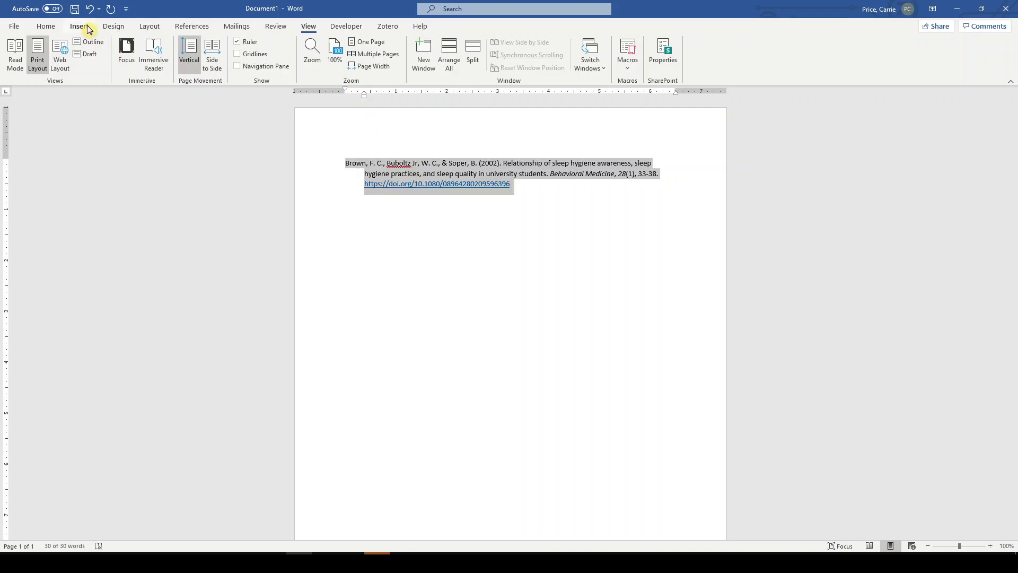
{"action": "left_click", "coordinate": [47, 29]}
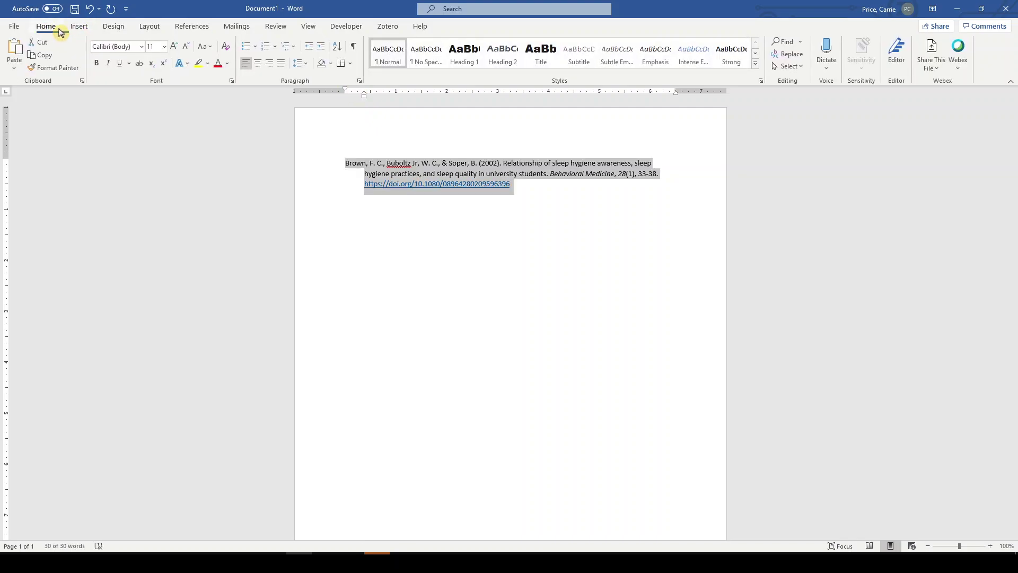
{"action": "left_click", "coordinate": [142, 46]}
{"action": "left_click", "coordinate": [139, 122]}
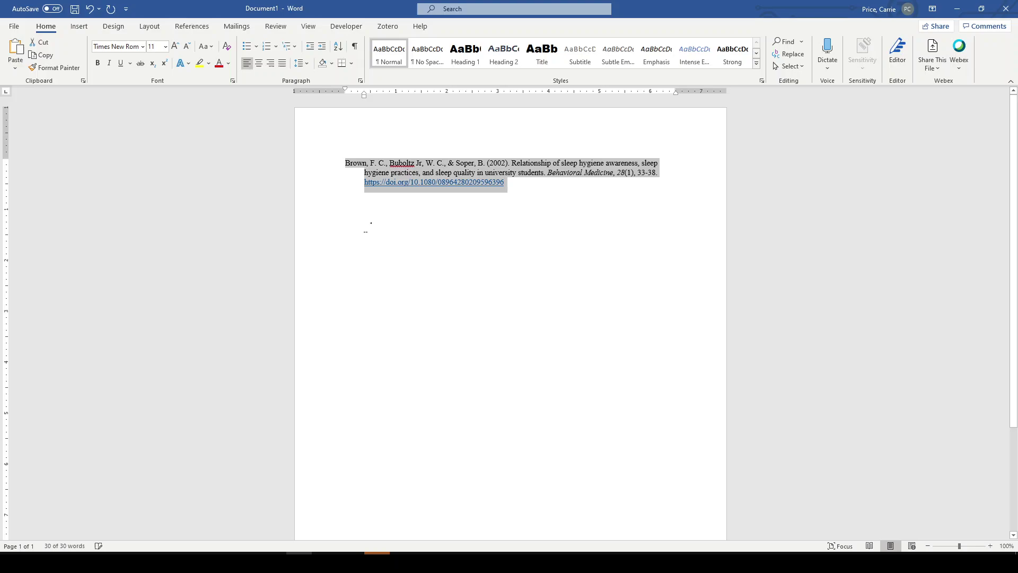